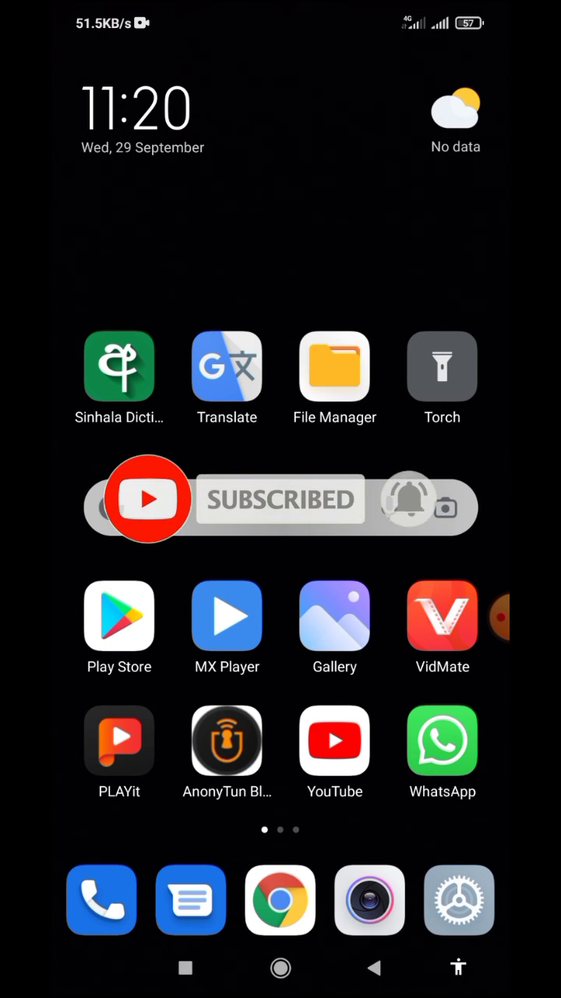
- Open Google search from the home screen's search bar widget
drag(405, 624, 257, 624)
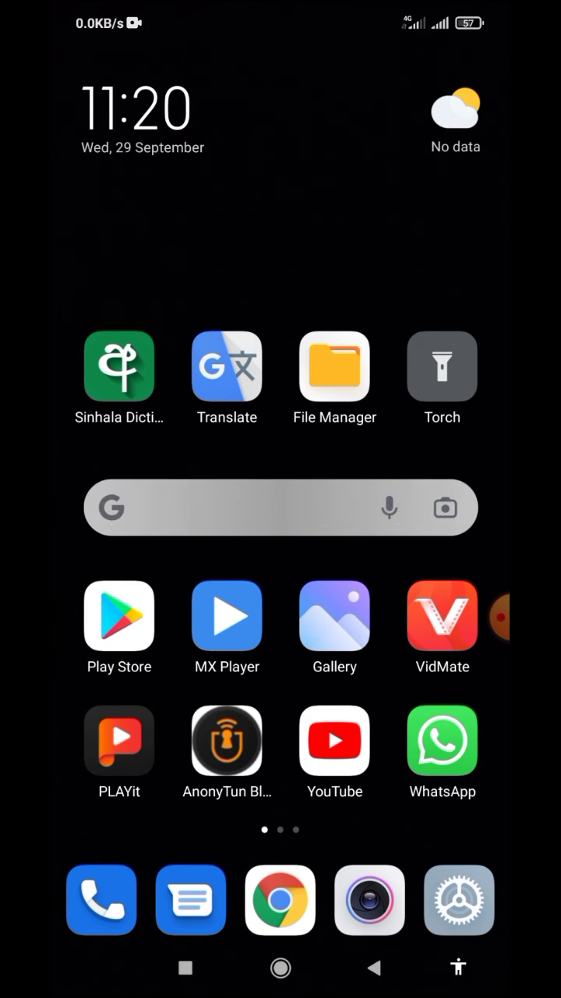
click(234, 508)
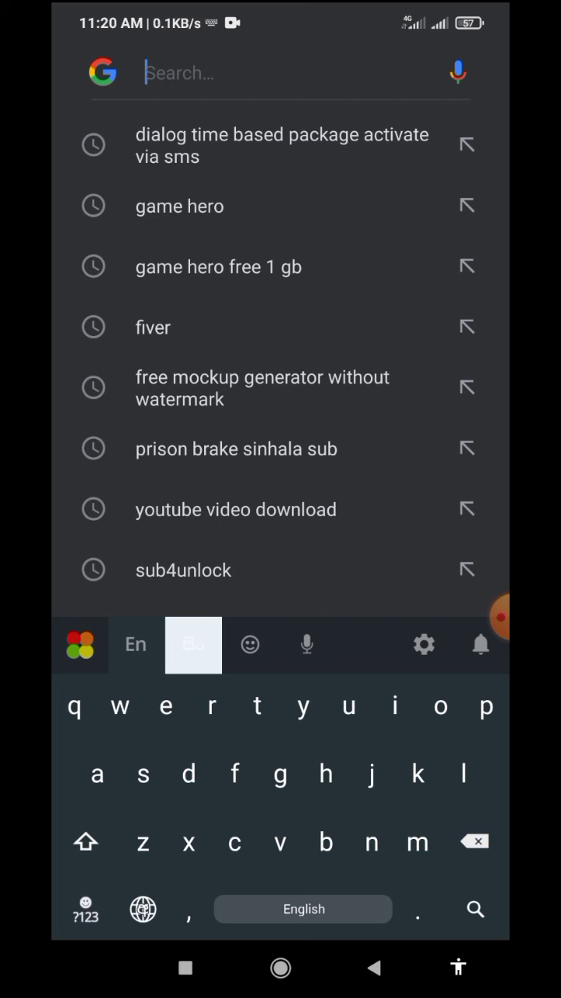
- Rerun the recent search 'dialog time based package activate via sms'
drag(234, 449, 234, 415)
scroll(280, 351, up, 1)
click(468, 142)
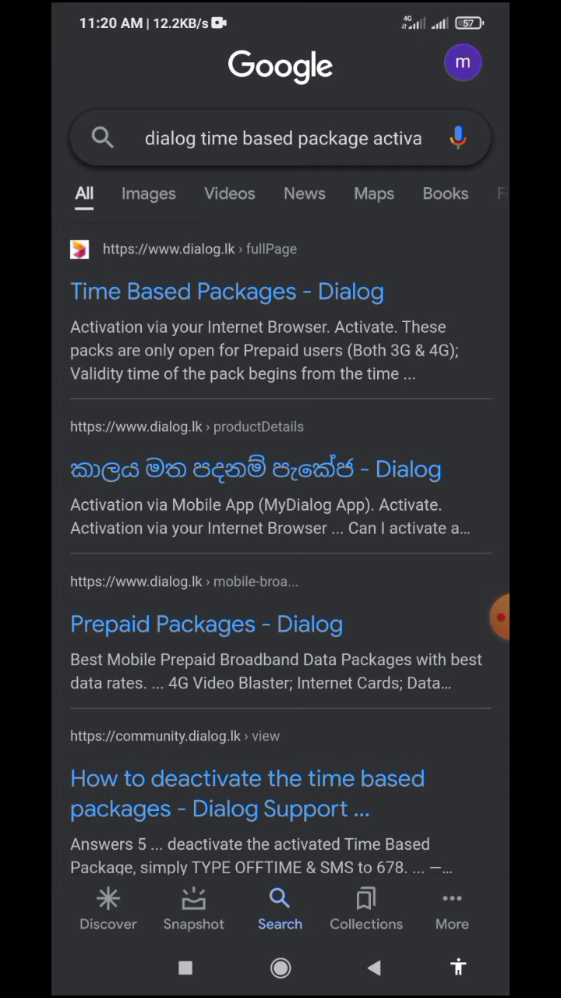
scroll(280, 467, down, 1)
scroll(281, 468, up, 1)
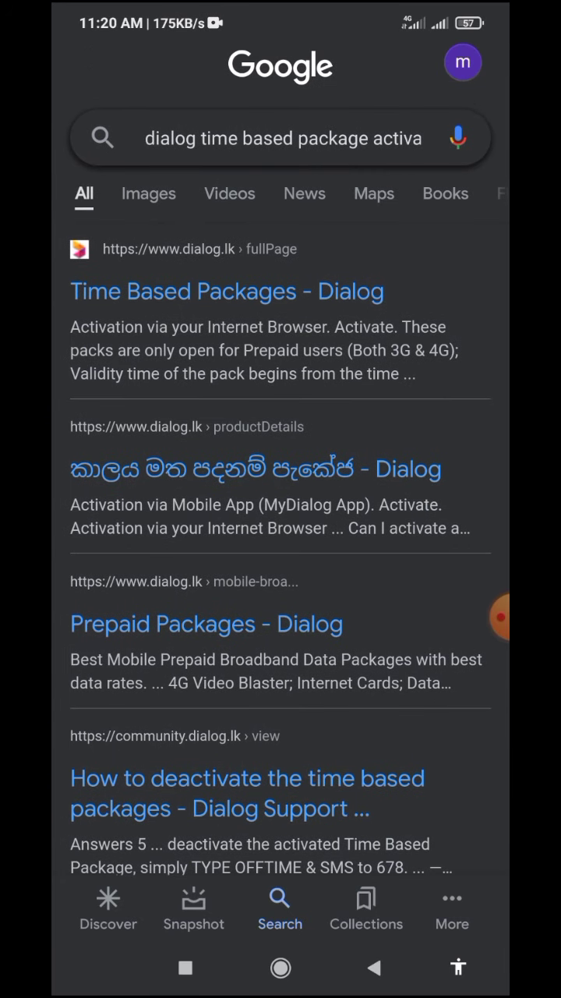
- Open the 'Time Based Packages - Dialog' result and review its price table
click(226, 291)
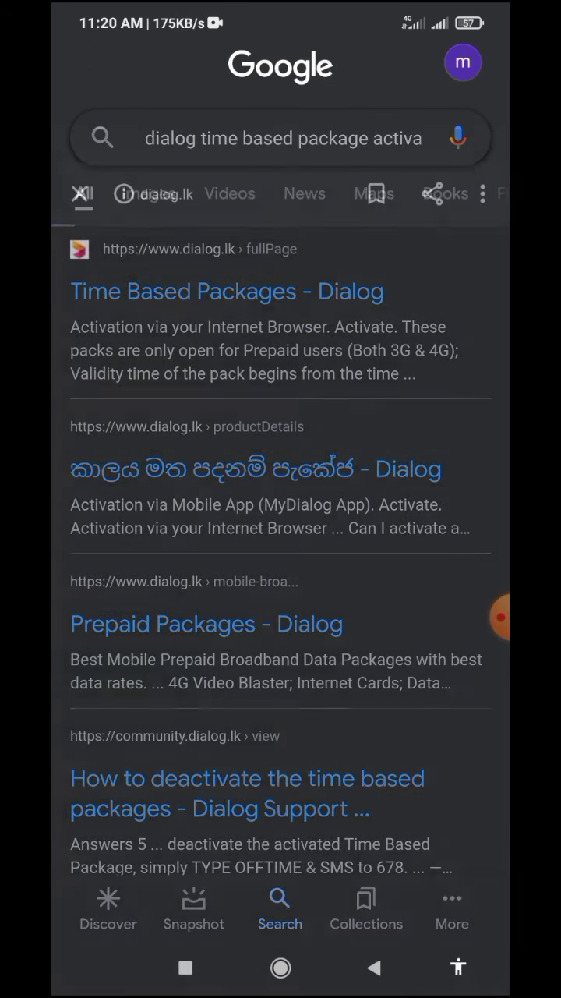
scroll(281, 515, down, 3)
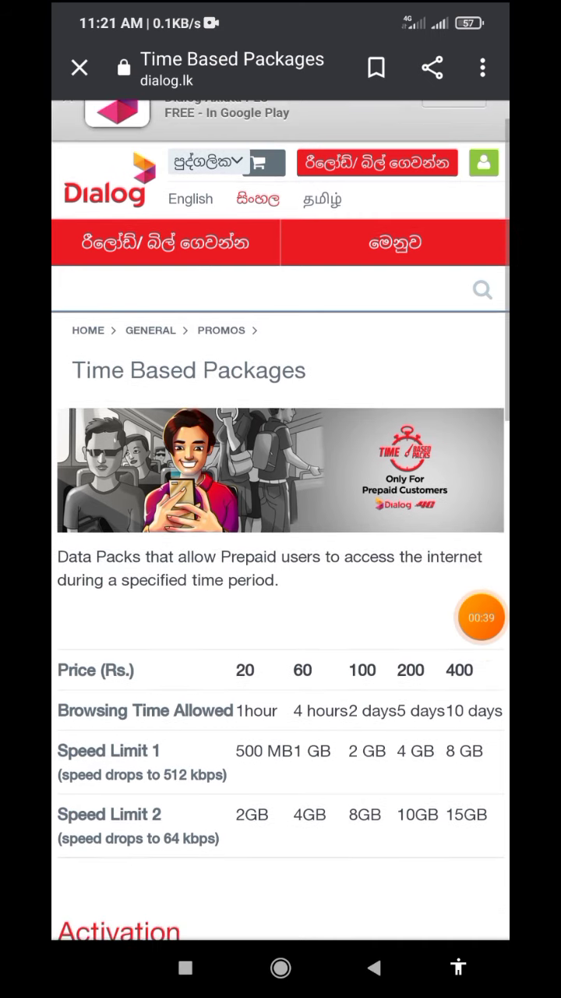
scroll(281, 515, up, 2)
scroll(281, 515, down, 3)
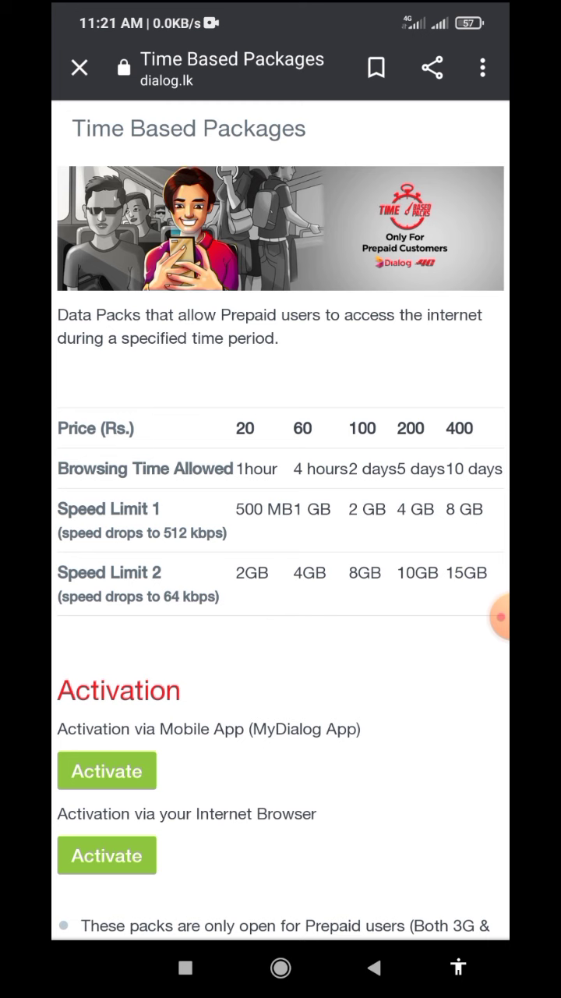
scroll(283, 517, down, 3)
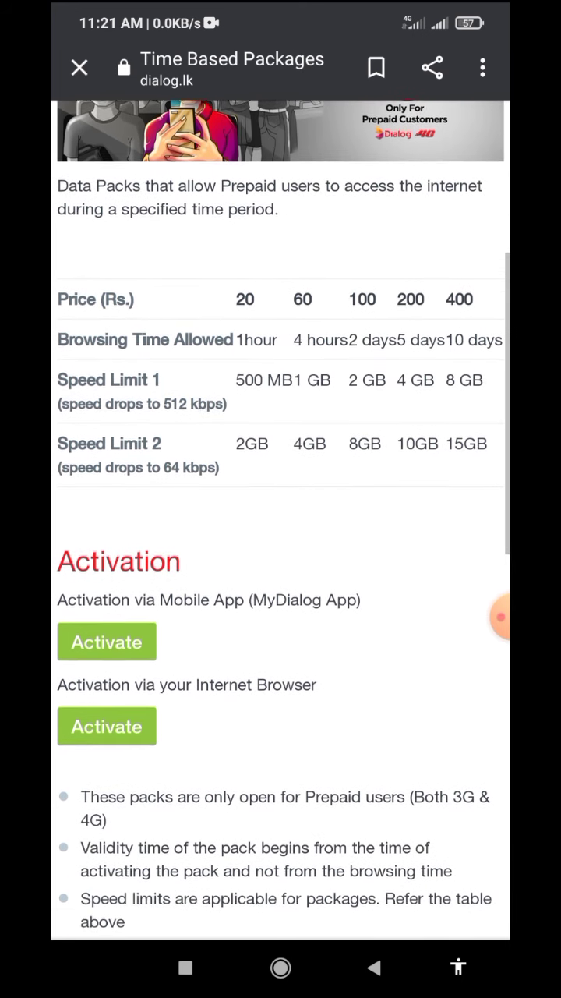
scroll(280, 518, down, 1)
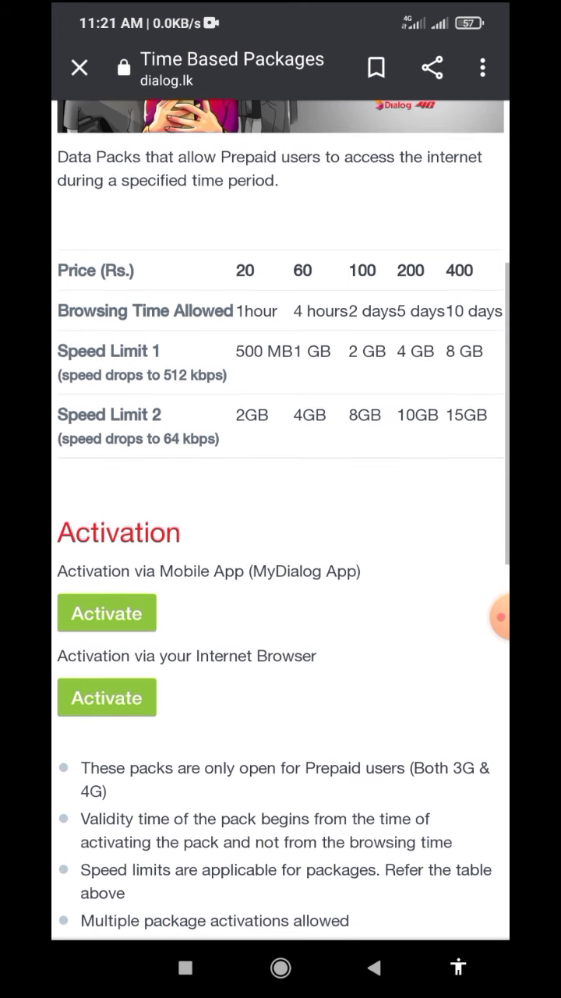
scroll(284, 479, up, 1)
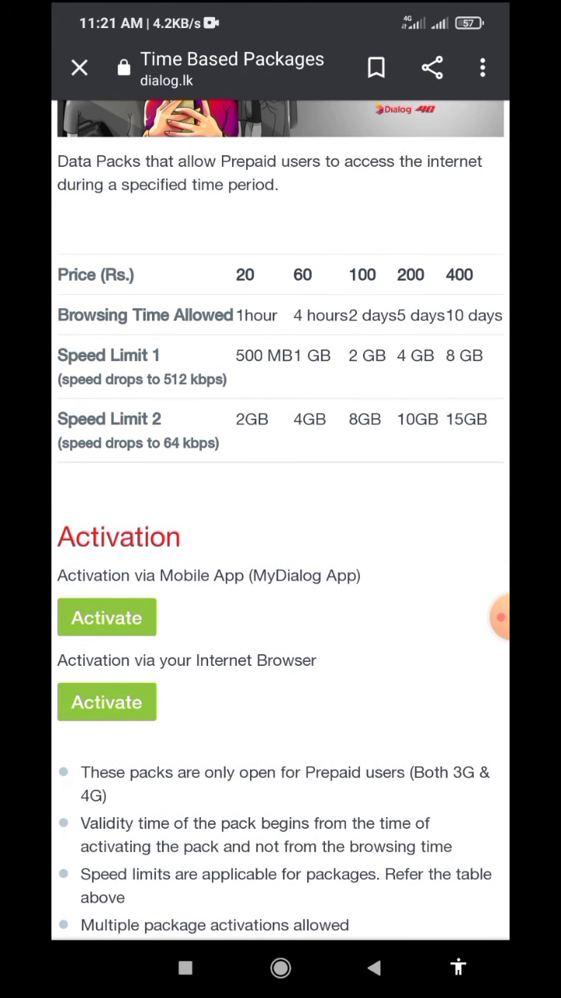
scroll(280, 521, down, 3)
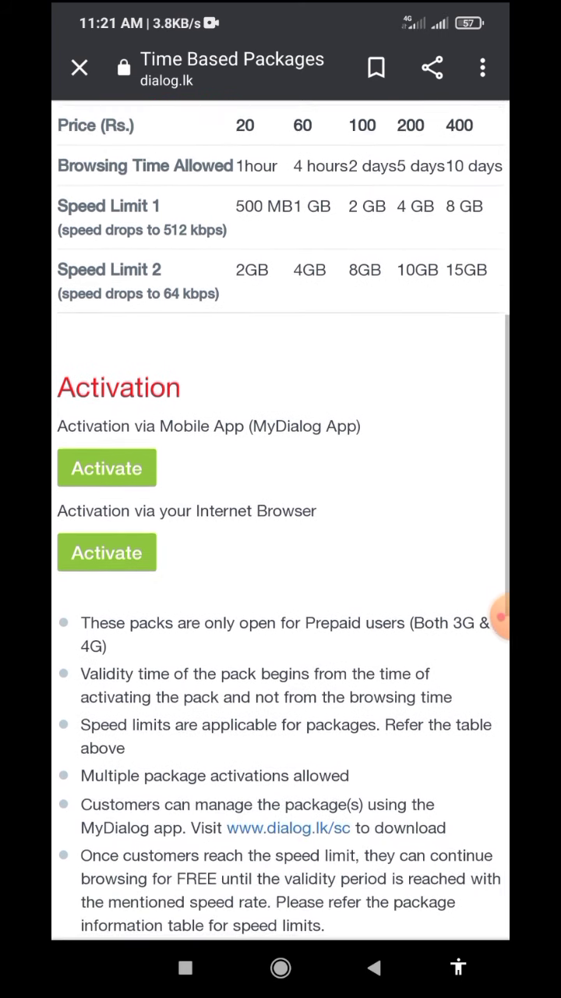
scroll(281, 521, up, 2)
- Review the Activation section's app and browser activation options
scroll(281, 521, up, 2)
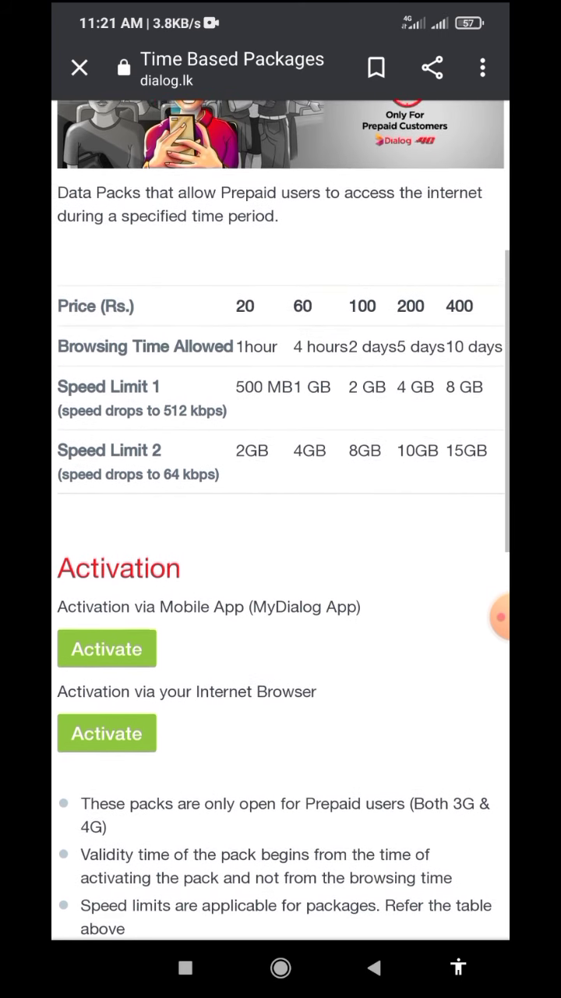
scroll(281, 520, down, 3)
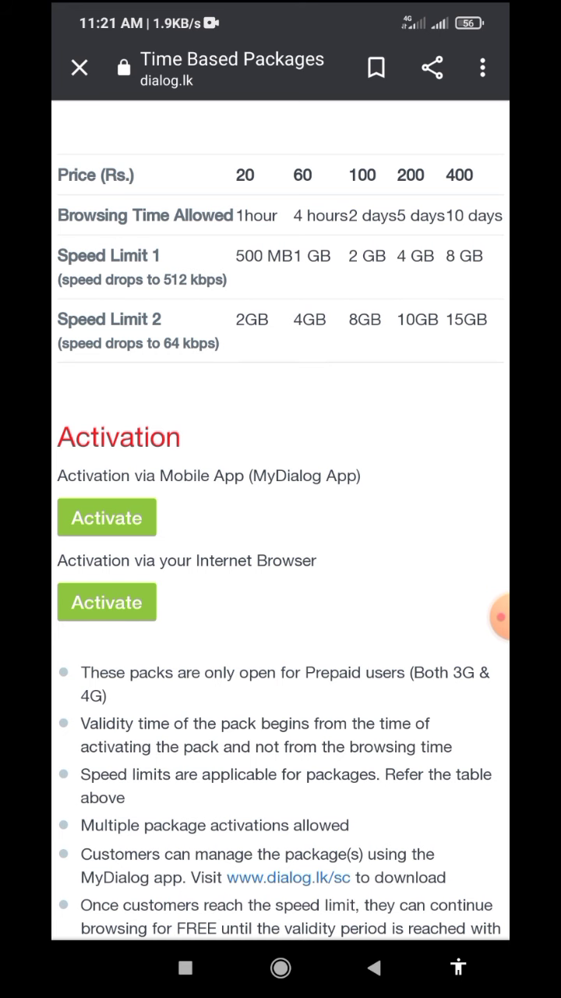
scroll(283, 543, down, 1)
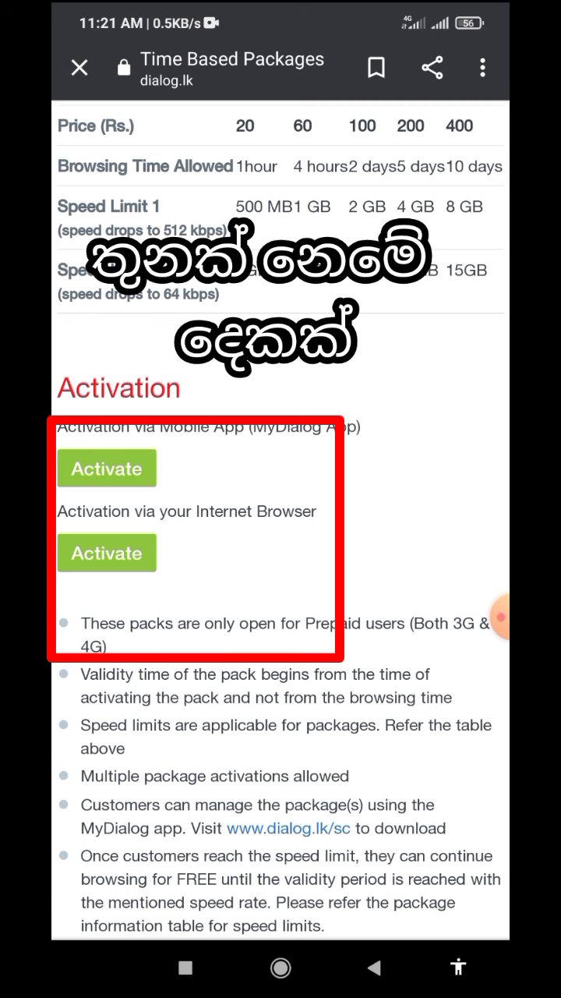
scroll(283, 518, down, 2)
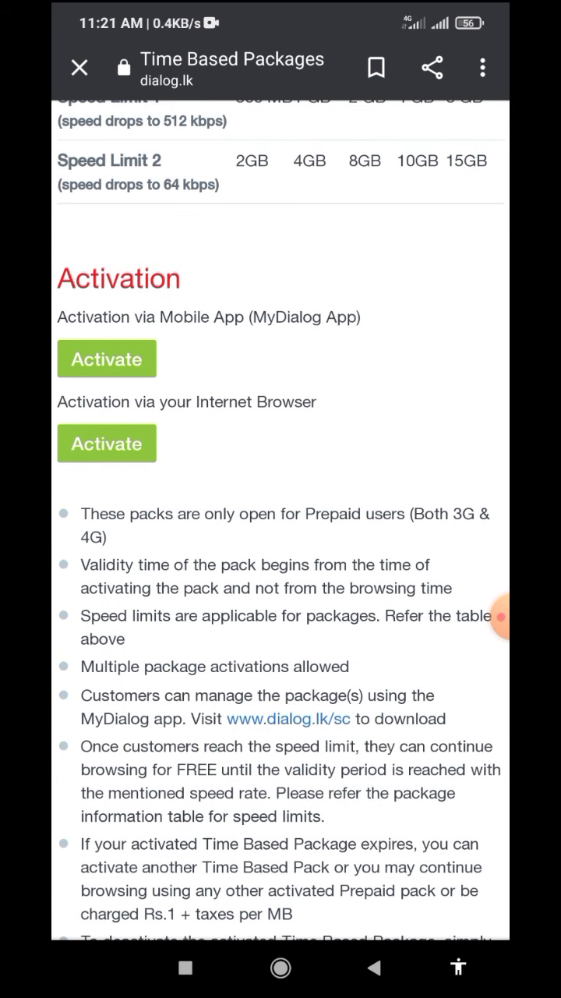
scroll(281, 515, up, 2)
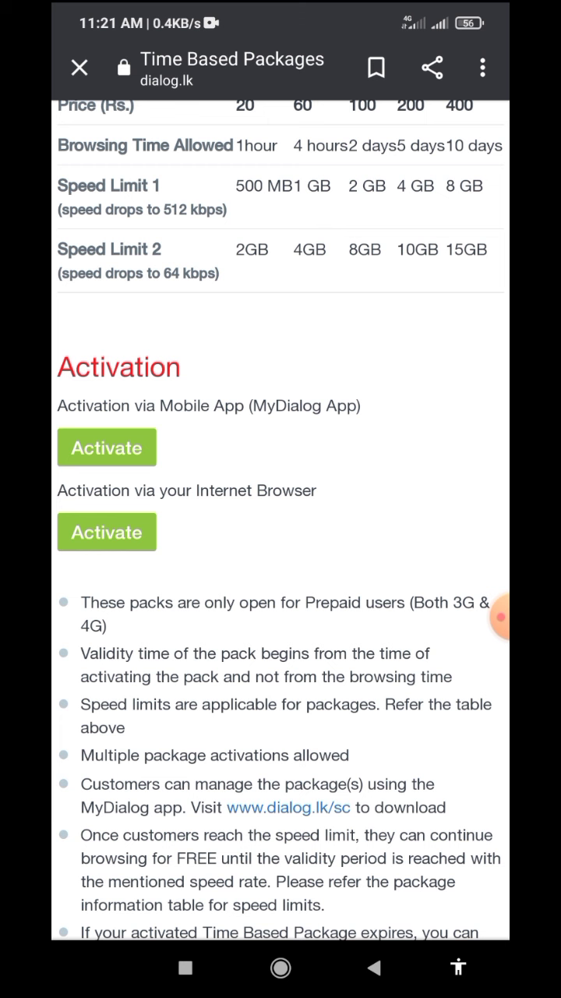
scroll(281, 514, down, 1)
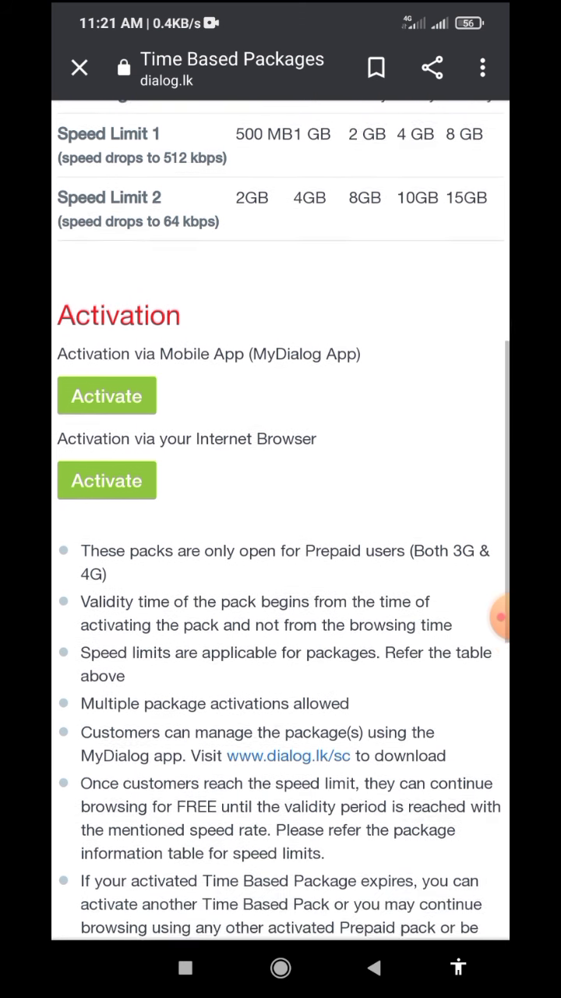
scroll(280, 515, up, 1)
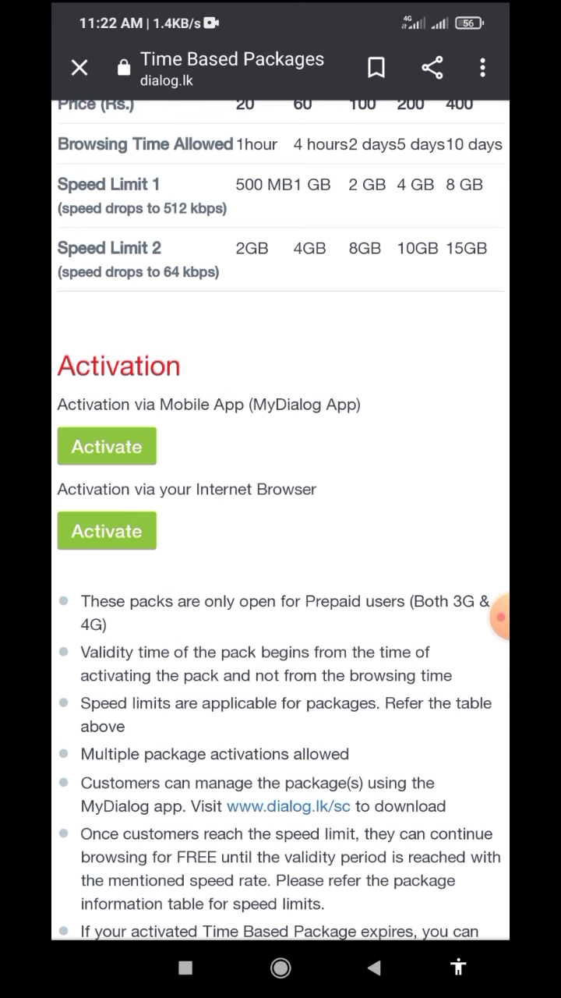
scroll(280, 515, down, 2)
scroll(281, 515, up, 1)
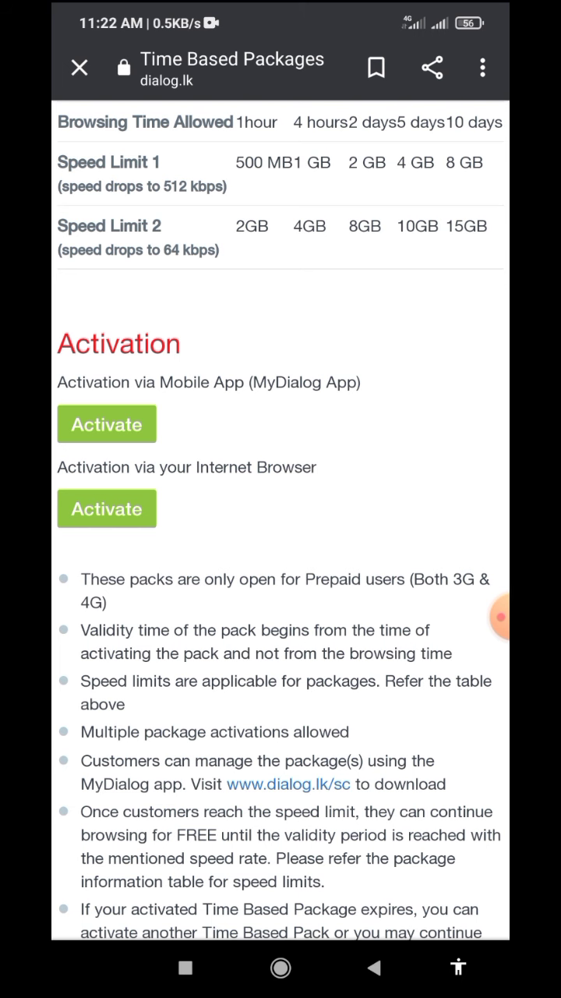
- Enter the Dialog mobile number in Mobile No and submit it to receive a PIN
click(107, 509)
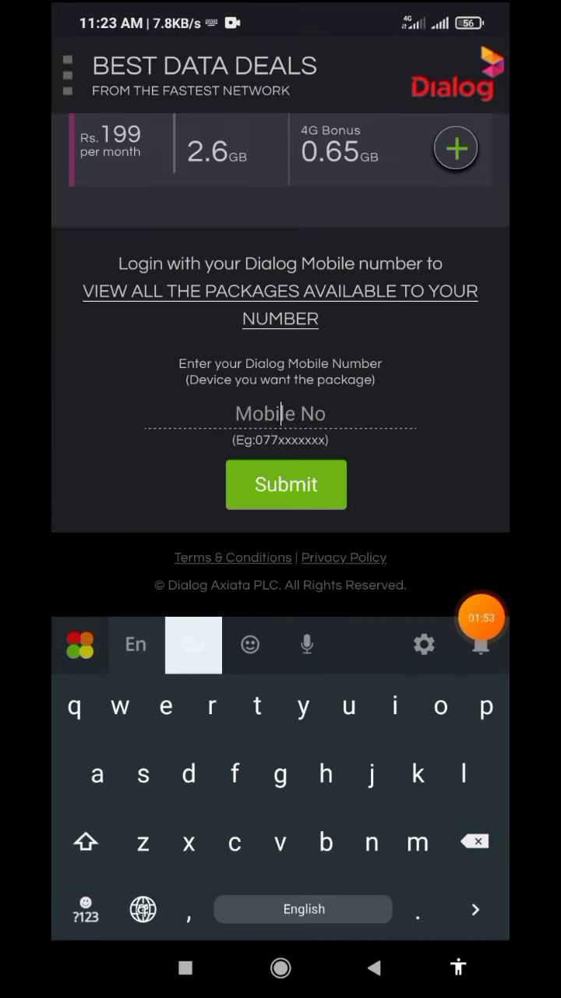
scroll(281, 351, up, 3)
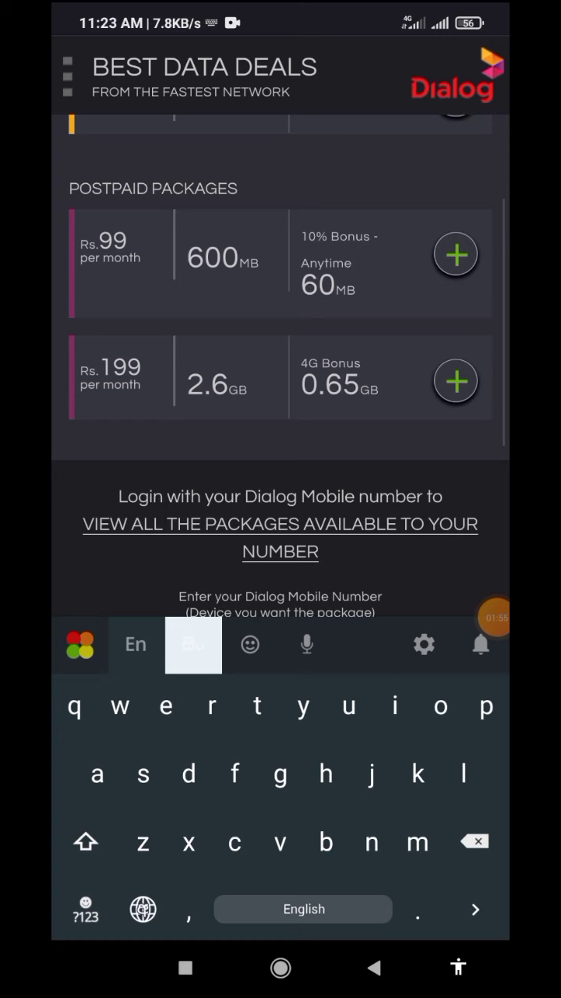
scroll(281, 390, down, 3)
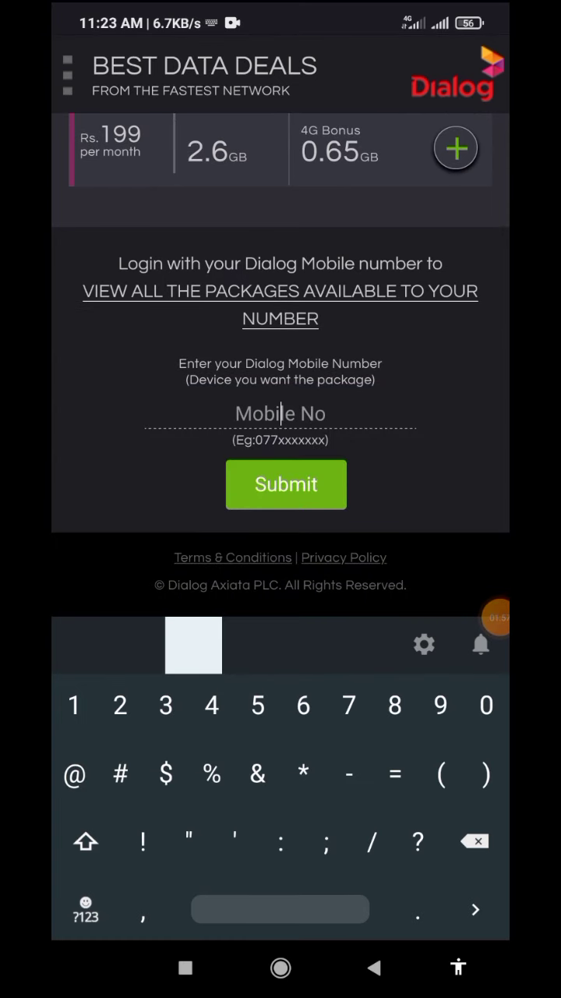
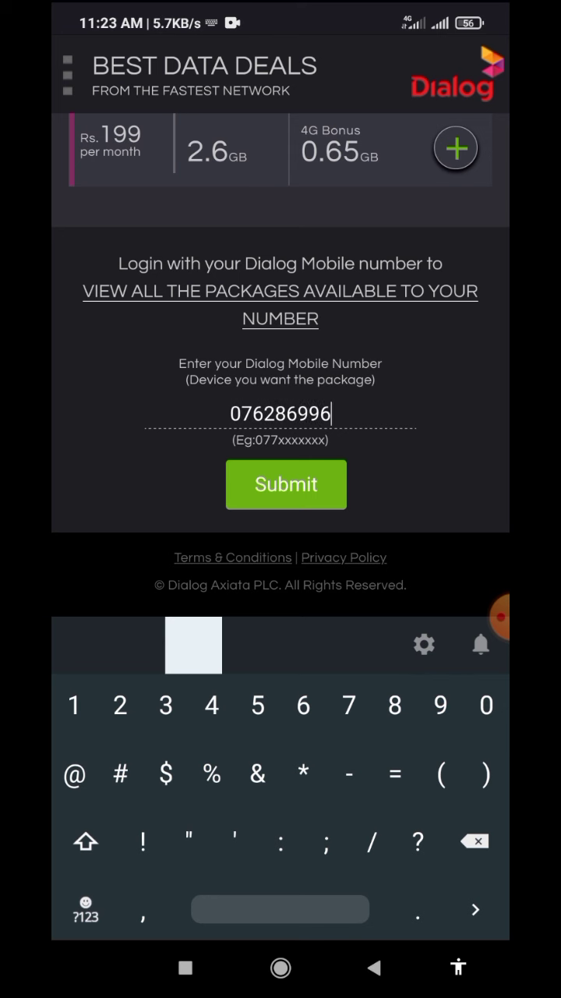
click(286, 484)
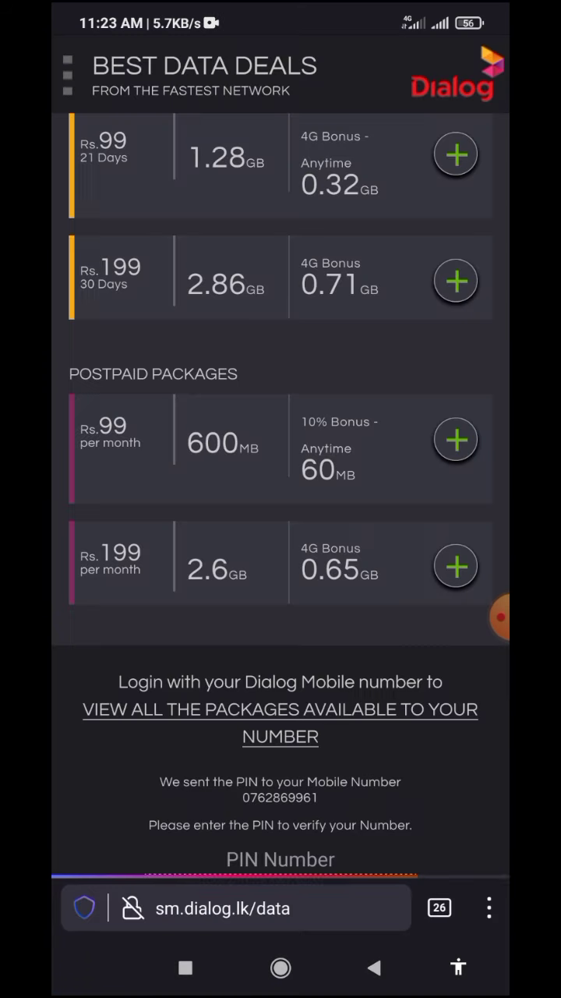
- Enter the SMS verification PIN and verify it to log in
scroll(281, 546, down, 2)
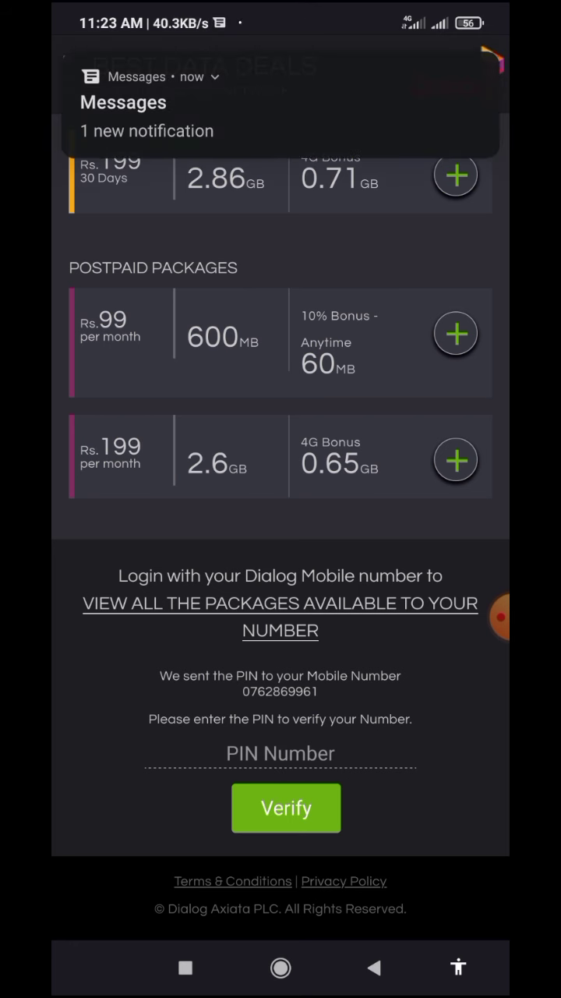
scroll(280, 468, up, 3)
scroll(281, 468, down, 3)
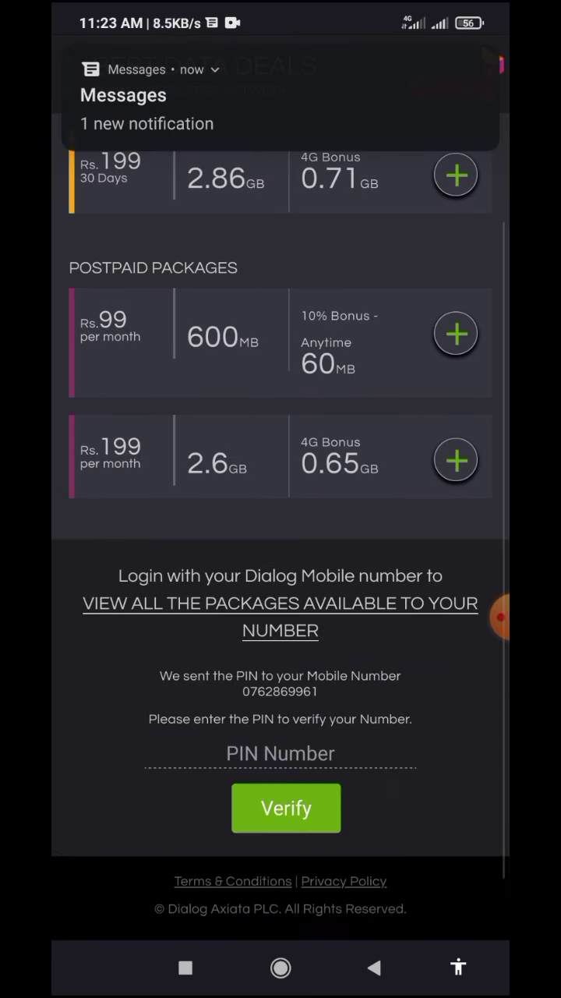
click(281, 754)
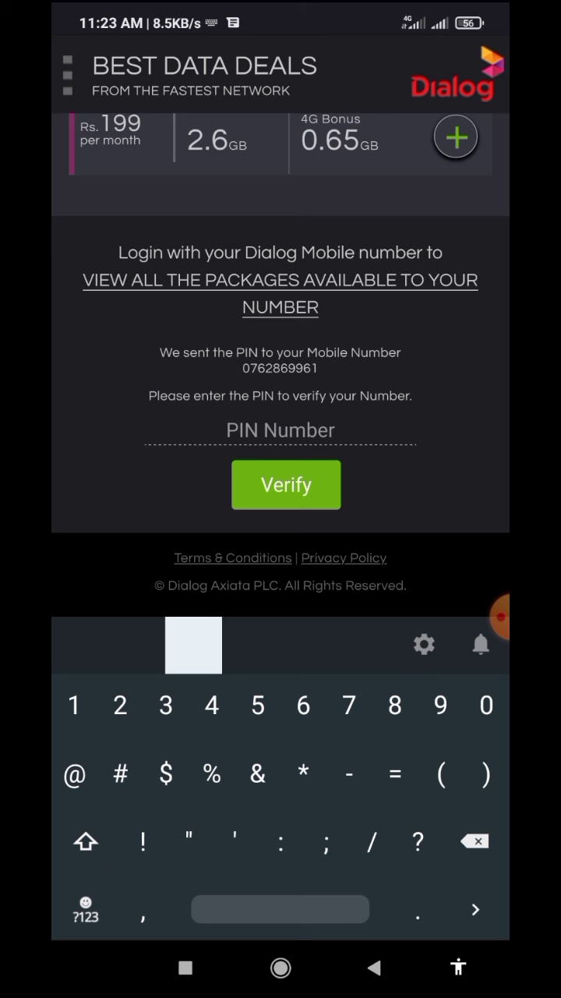
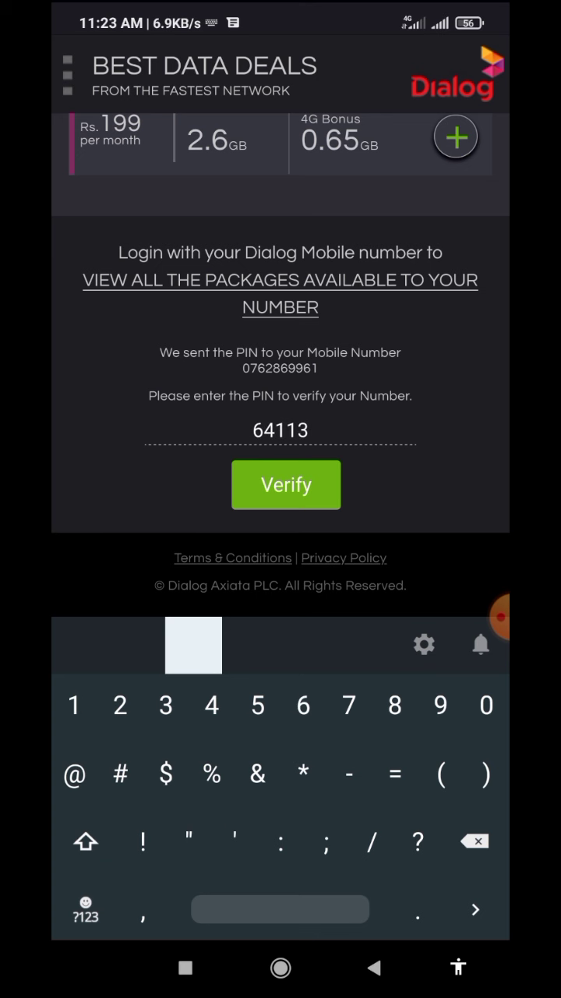
click(286, 485)
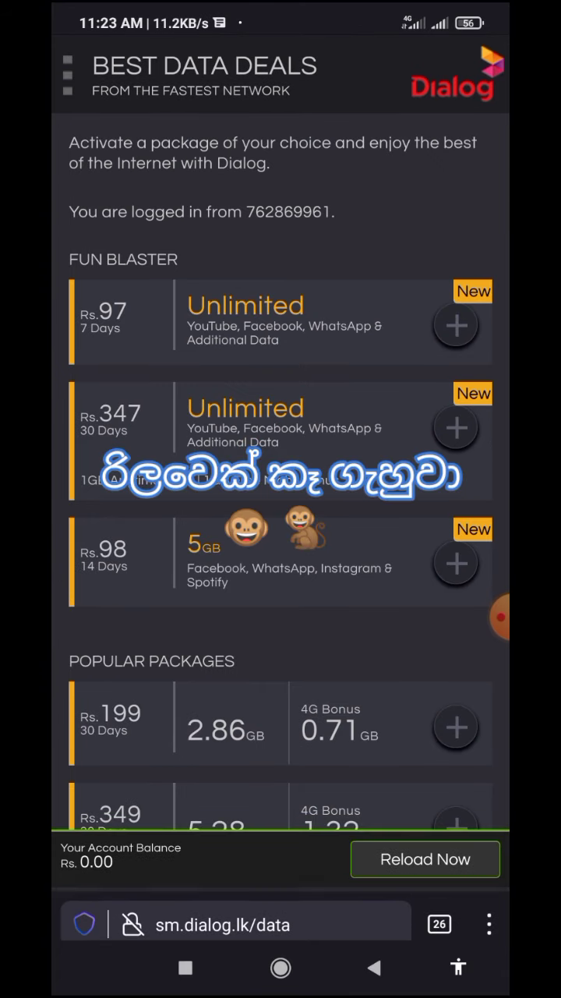
- Scroll past Popular Packages and Internet Cards to the Timebased Packages list (Rs.20/1 Hour to Rs.400/10 Days)
scroll(281, 468, down, 2)
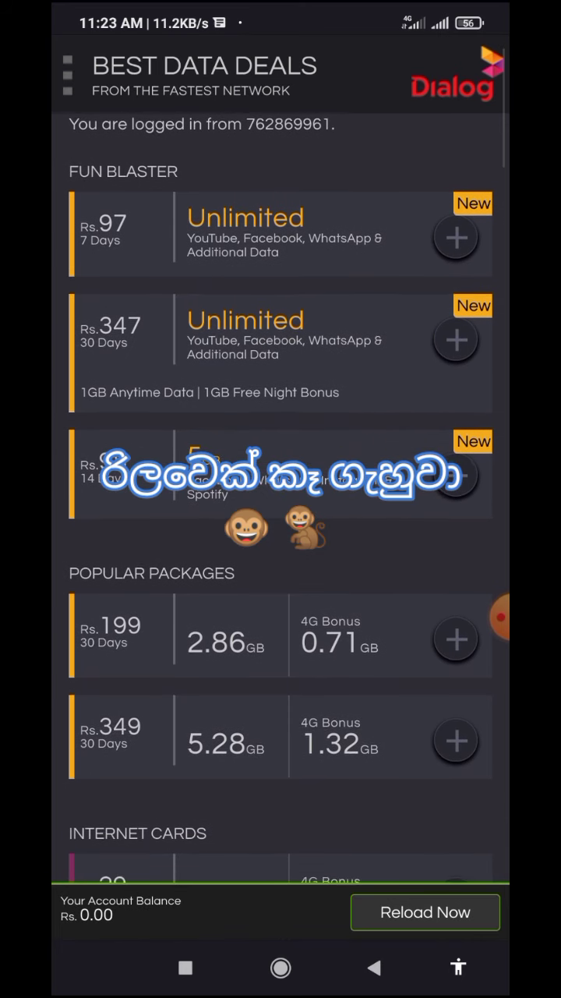
scroll(281, 468, down, 1)
scroll(281, 468, up, 1)
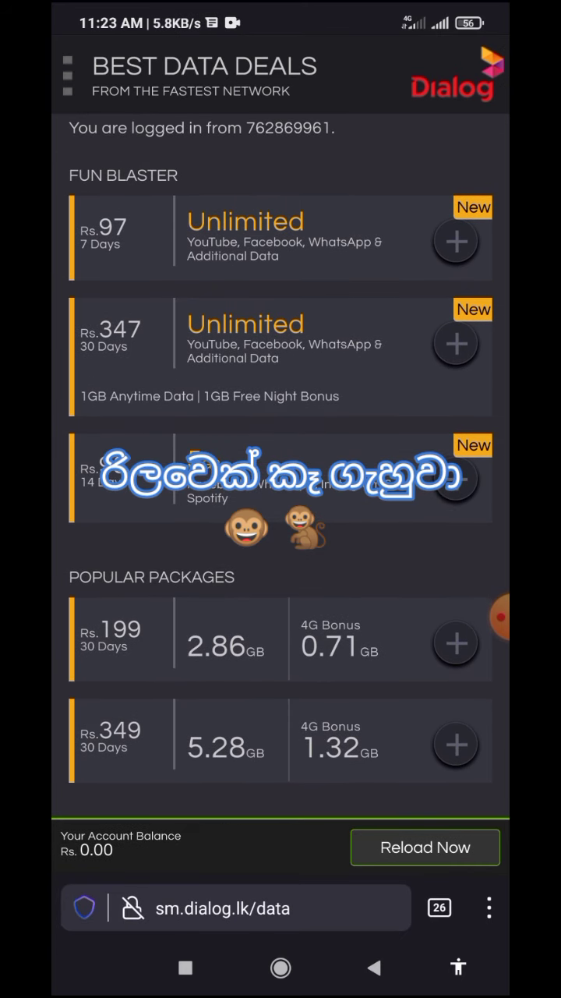
scroll(281, 468, down, 5)
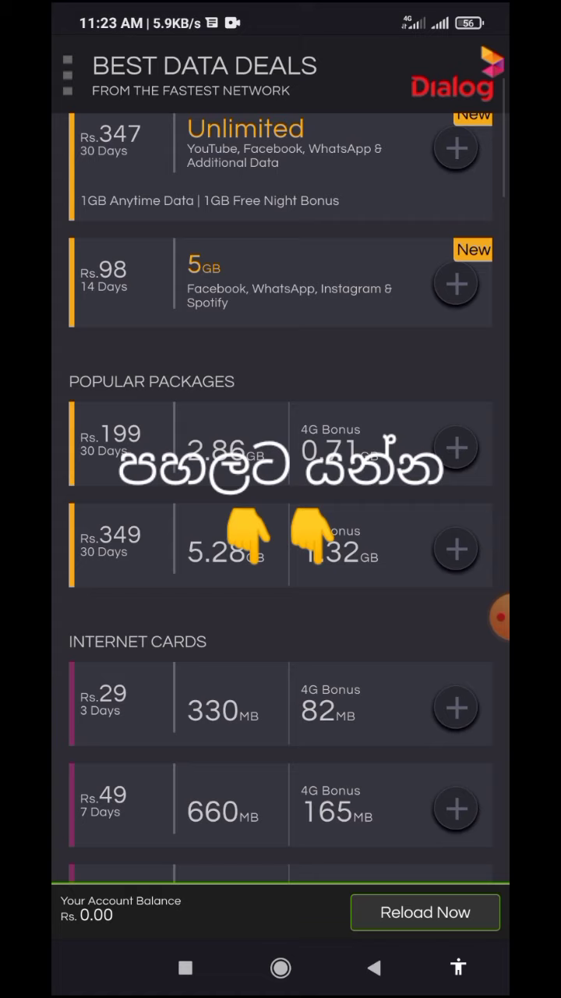
scroll(281, 468, down, 1)
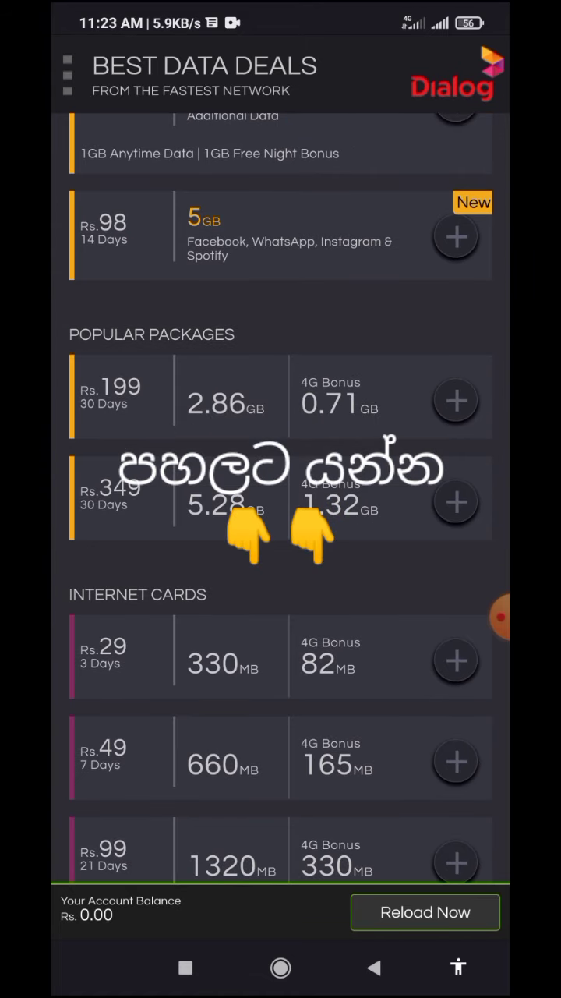
scroll(281, 500, down, 1)
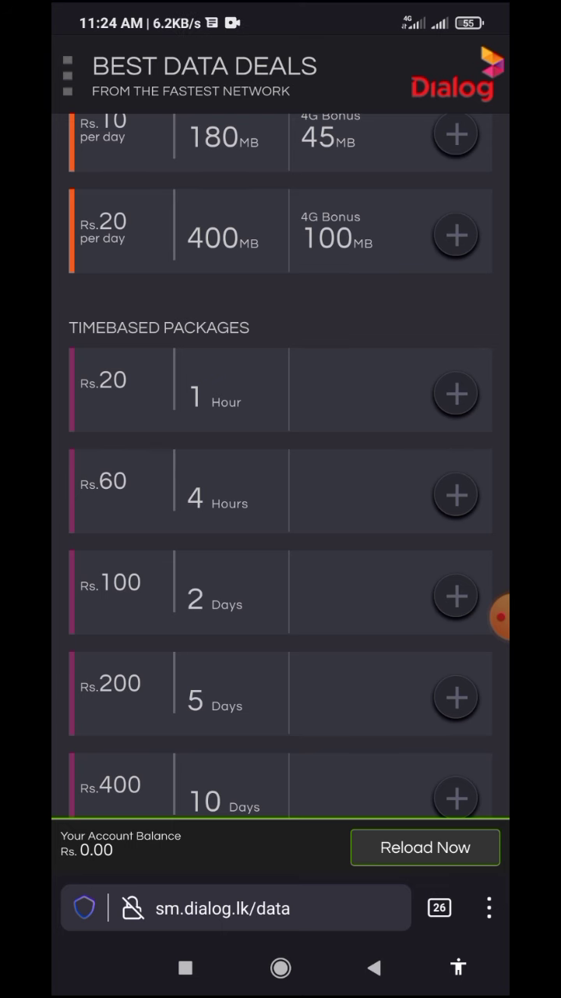
scroll(281, 499, down, 1)
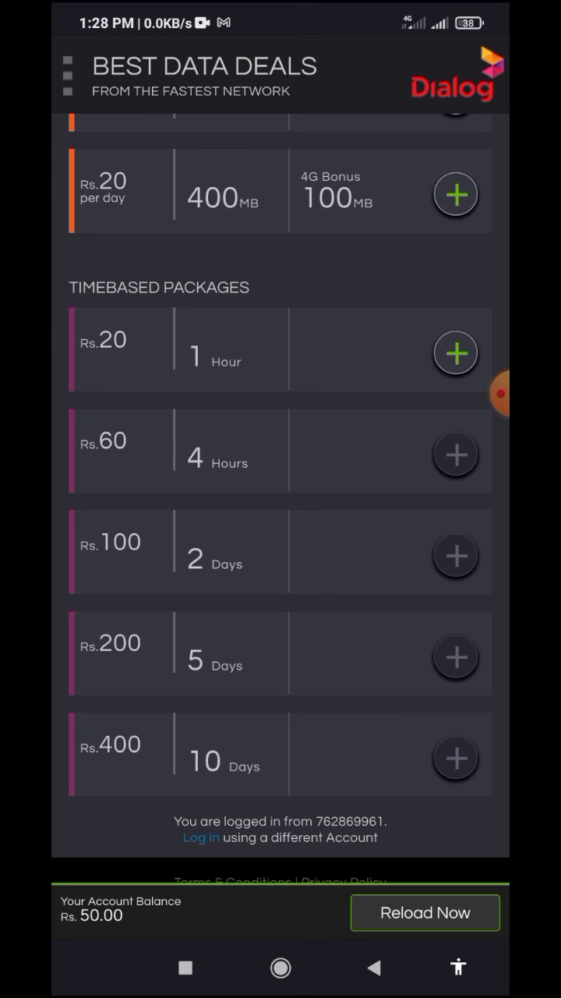
- Check the Timebased Packages list with the balance bar at Rs. 50.00
scroll(281, 527, up, 1)
scroll(281, 527, down, 1)
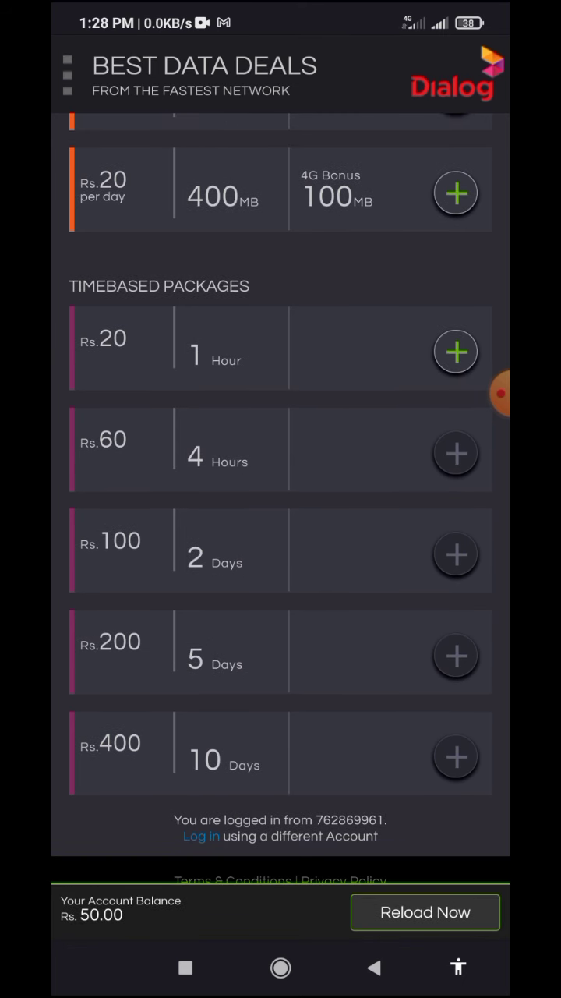
- Select the Rs.20 / 1 Hour T20 package and confirm its activation
click(456, 352)
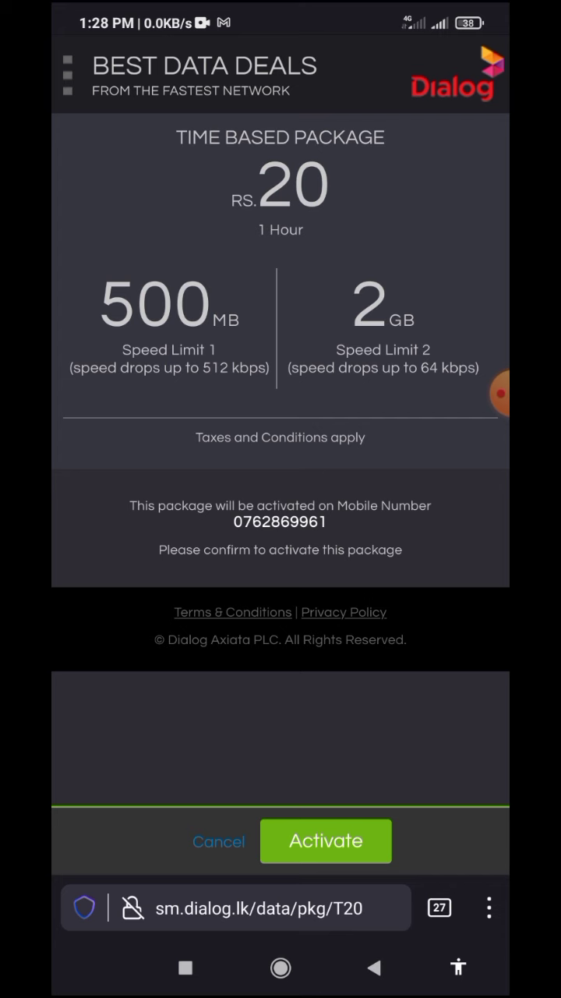
click(326, 841)
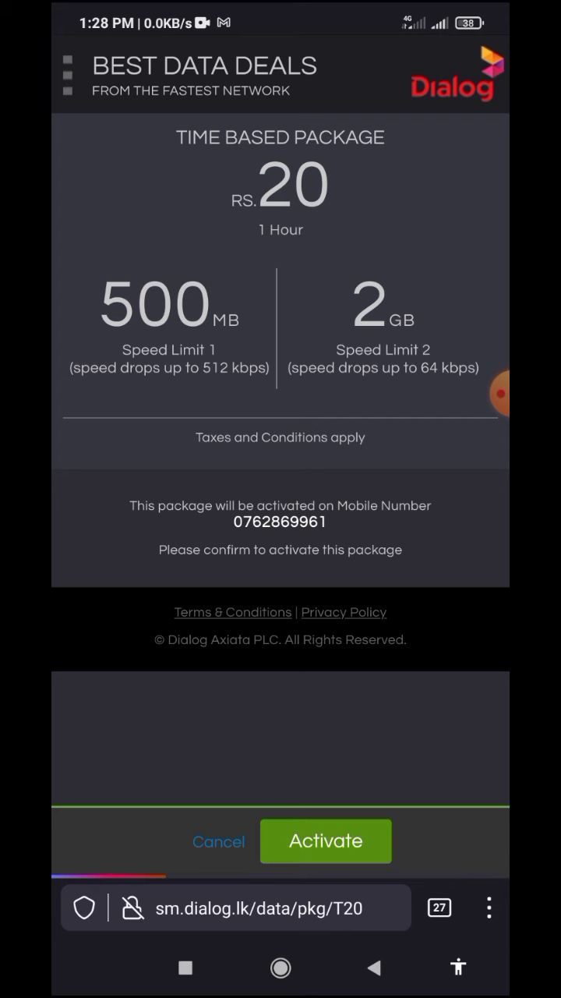